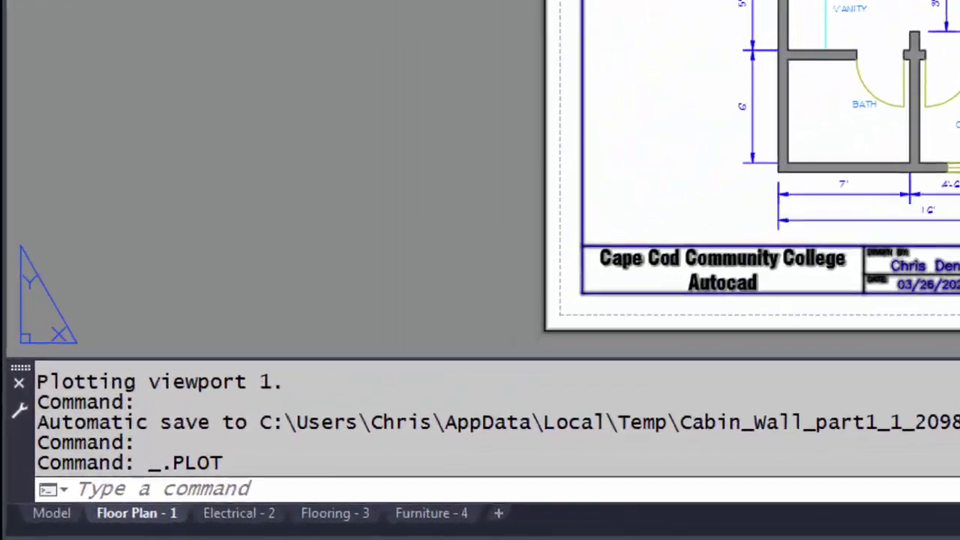
Start a plot of Floor Plan - 1 on ANSI A (8.50 x 11.00 Inches) paper with acadlt.ctb plot styles
right_click(148, 523)
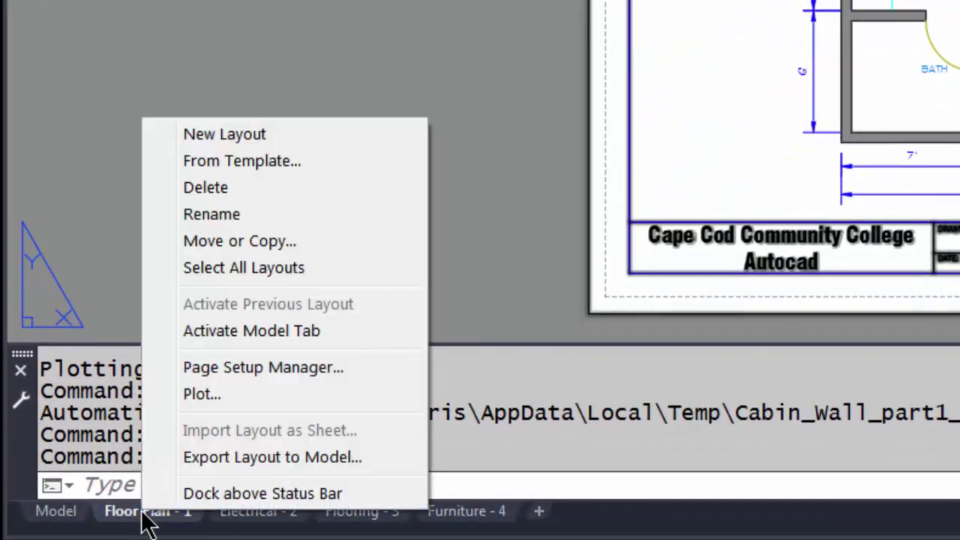
click(202, 395)
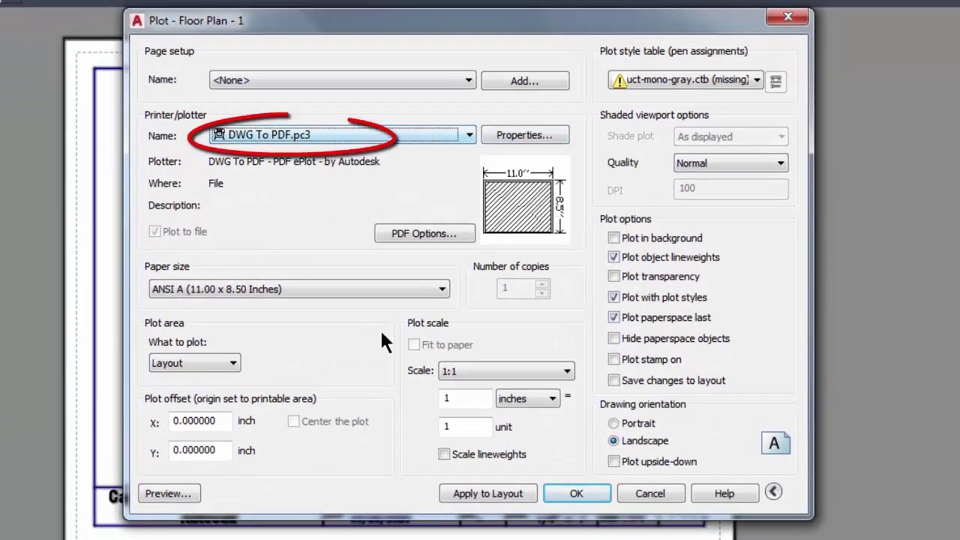
click(441, 290)
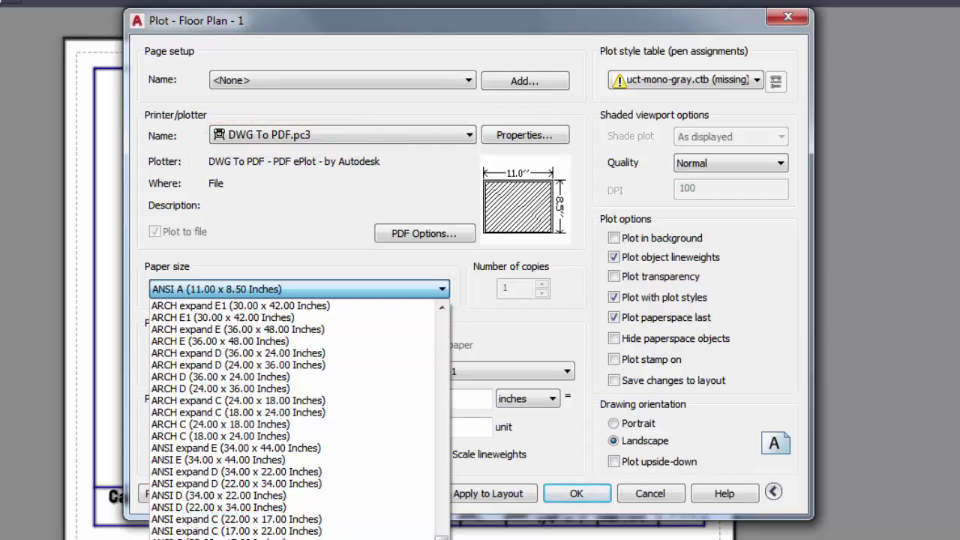
click(225, 538)
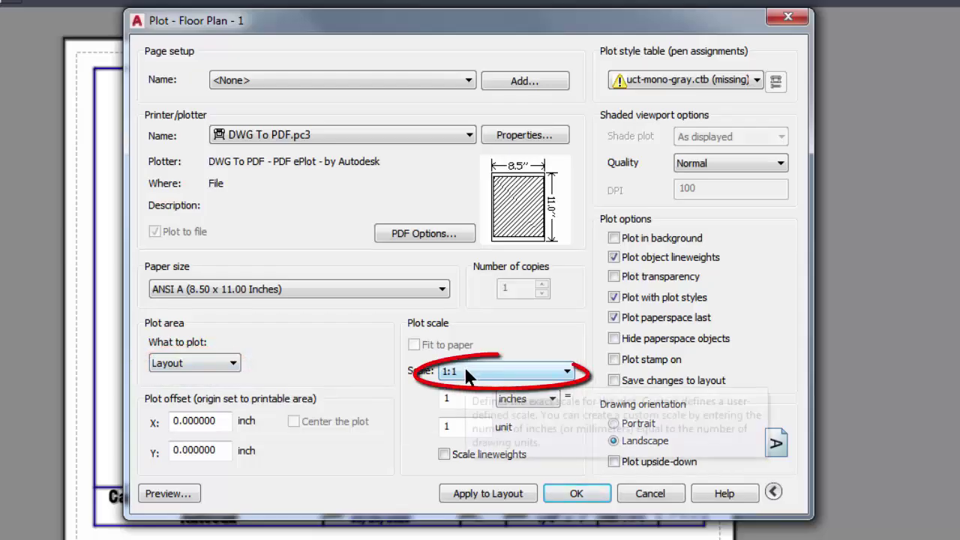
click(755, 81)
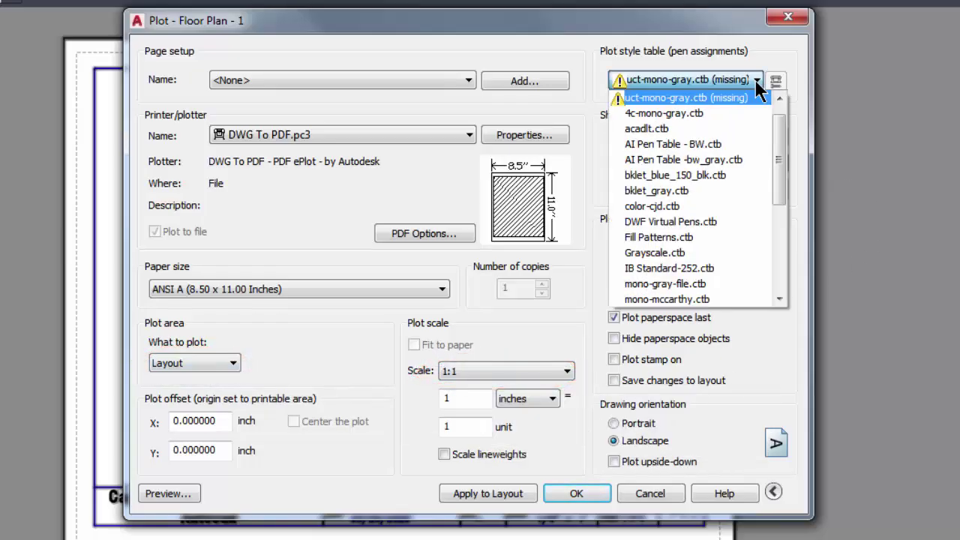
click(681, 128)
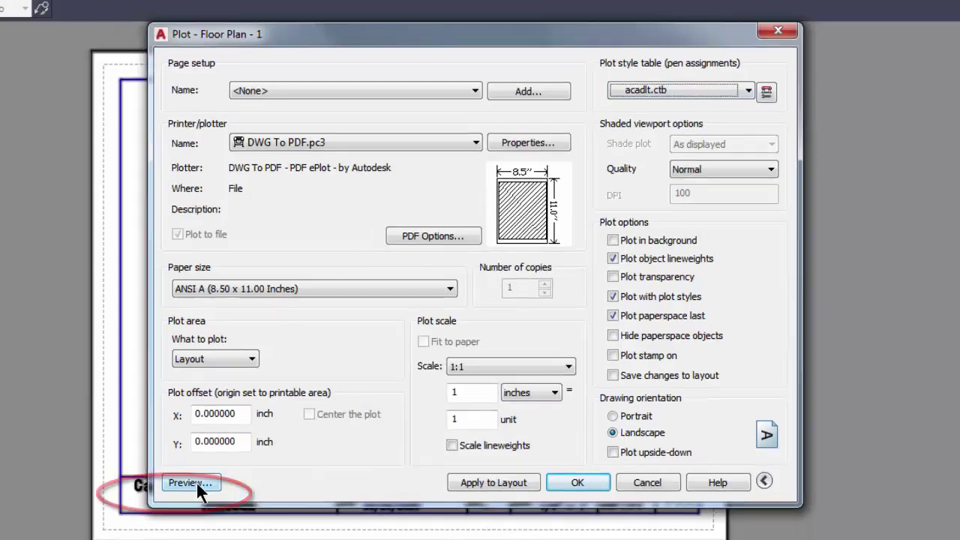
click(168, 494)
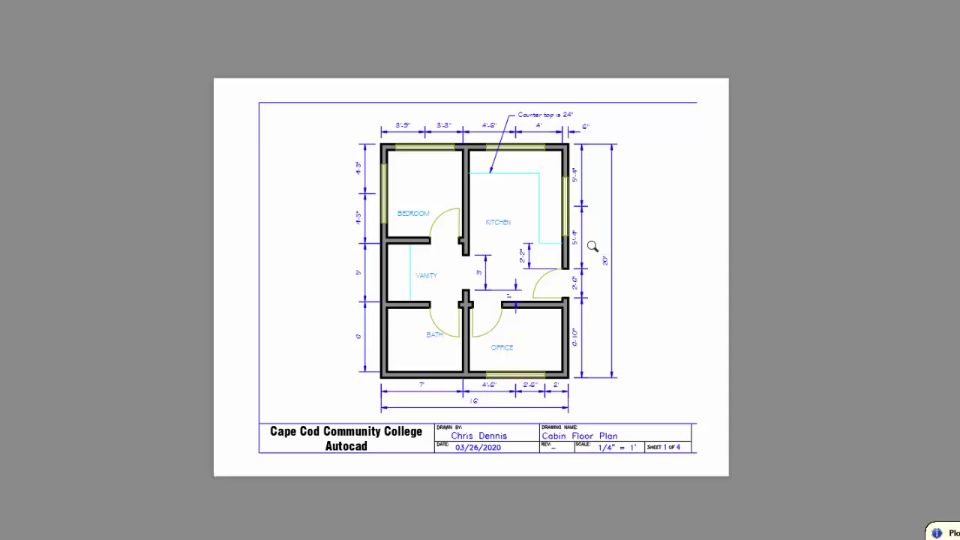
key(Escape)
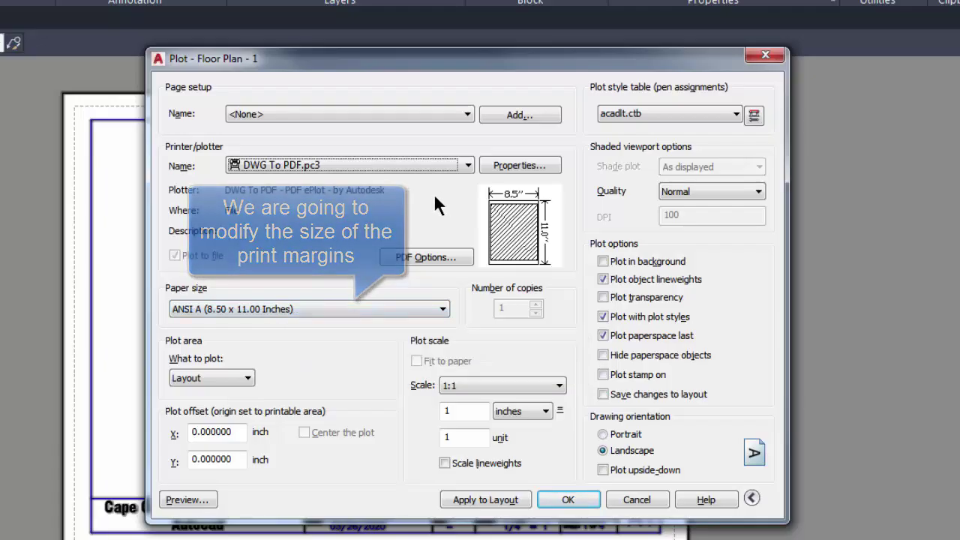
In the DWG To PDF.pc3 properties, select ANSI A (8.50 x 11.00 Inches) under Modify Standard Paper Sizes
click(521, 165)
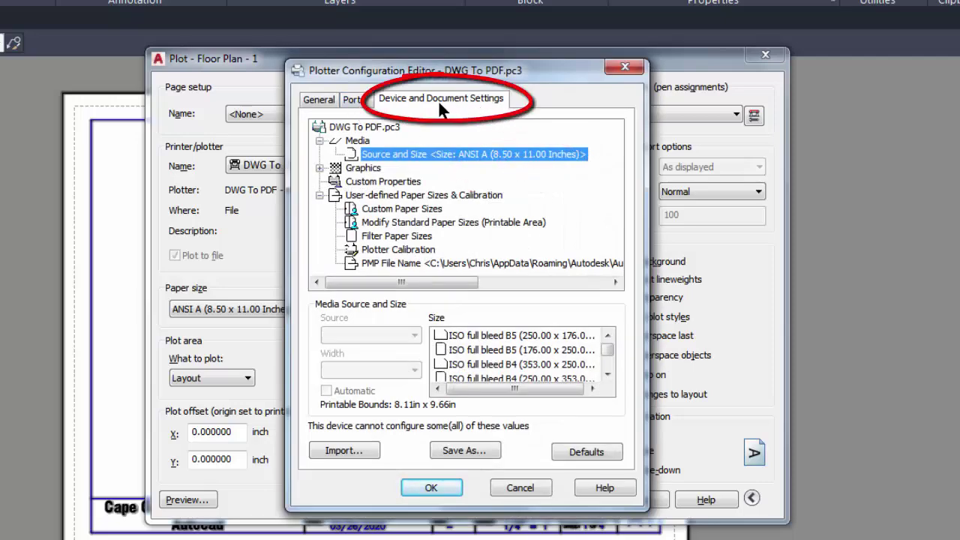
click(388, 223)
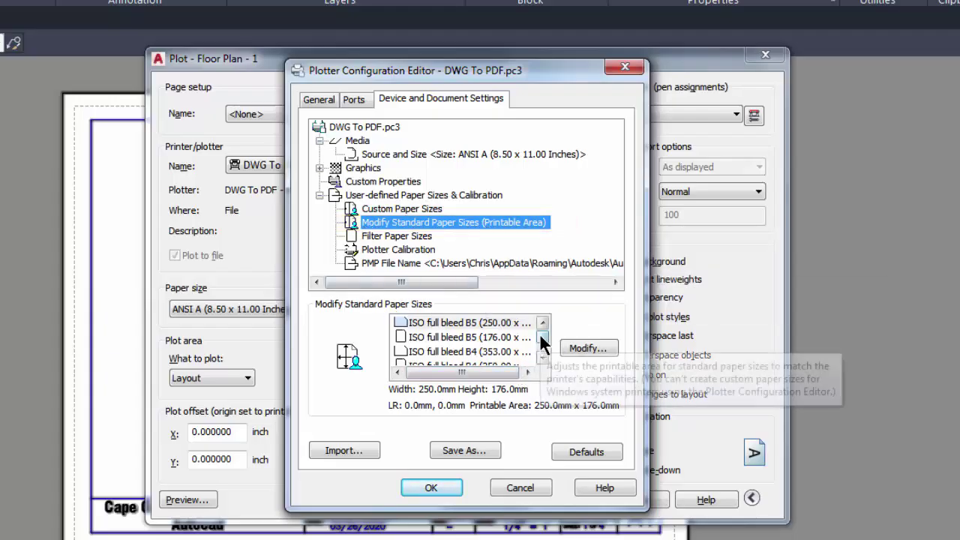
scroll(542, 342, down, 2)
scroll(542, 342, down, 2)
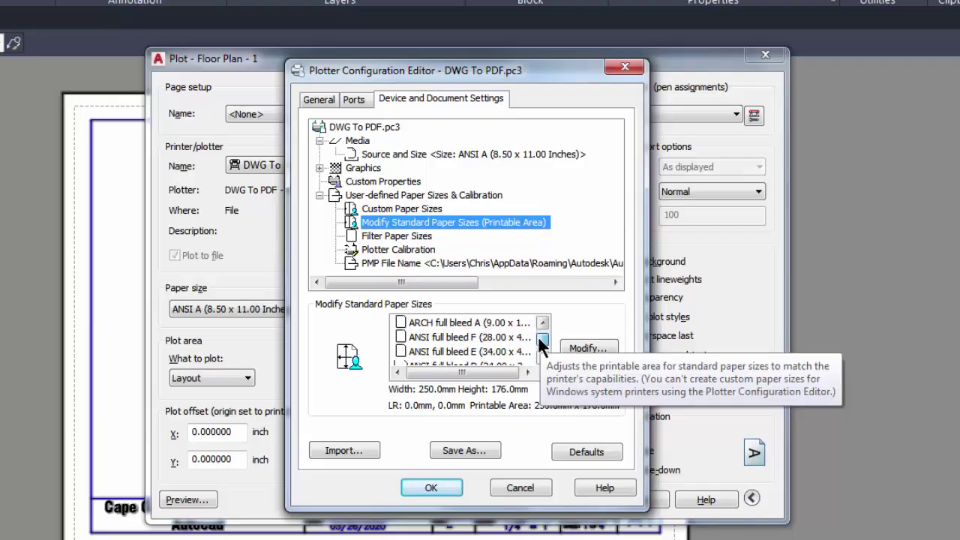
scroll(541, 342, down, 2)
scroll(541, 342, down, 2)
drag(538, 346, 538, 345)
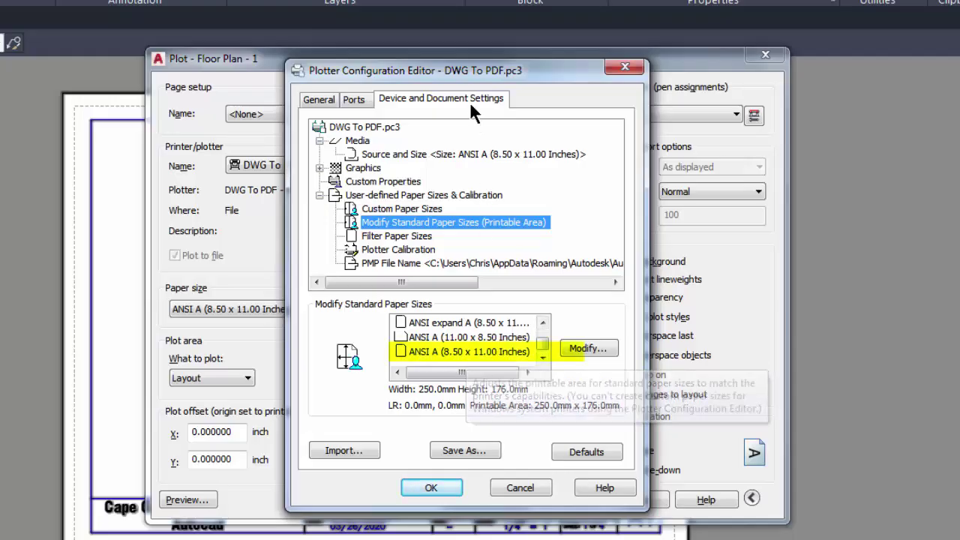
drag(447, 68, 513, 69)
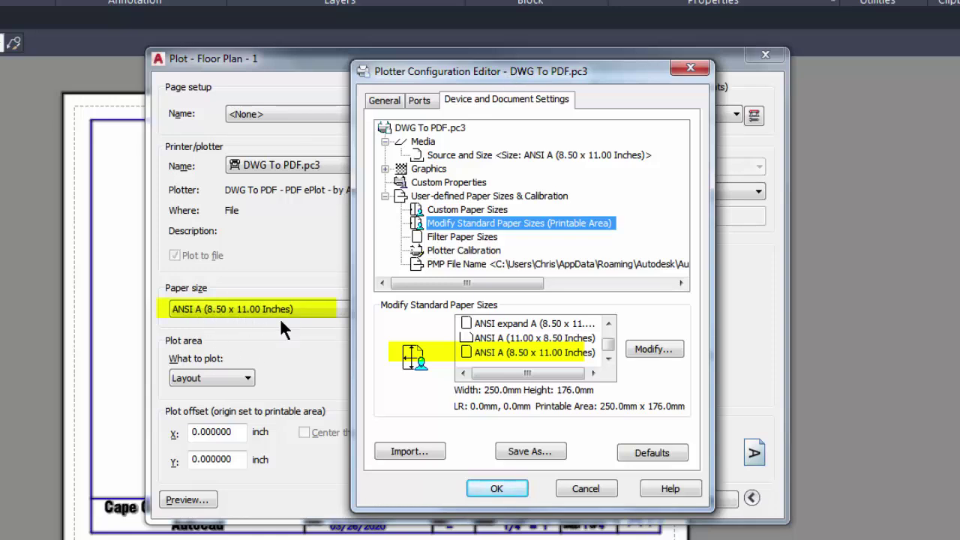
click(523, 352)
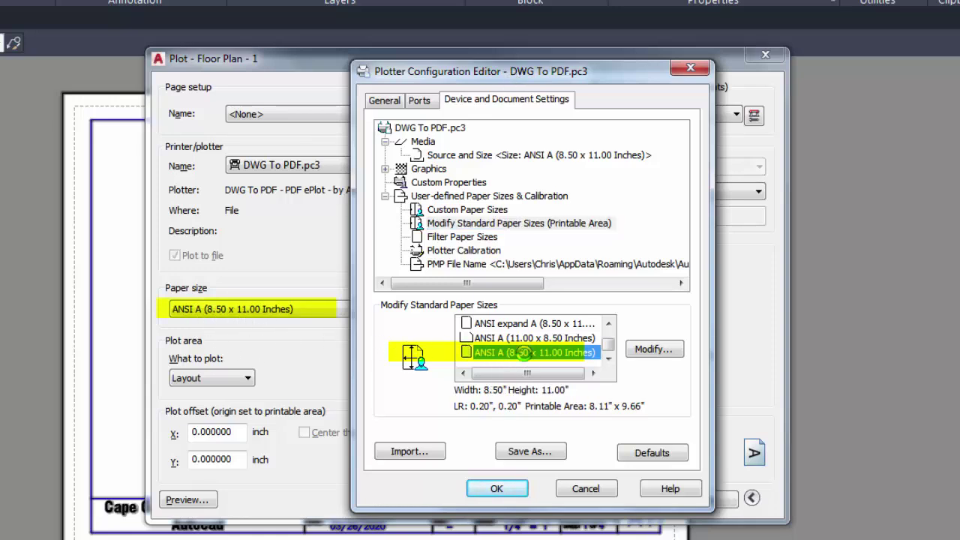
Set the ANSI A top and bottom printable-area margins to 0.20 and finish the change
click(648, 350)
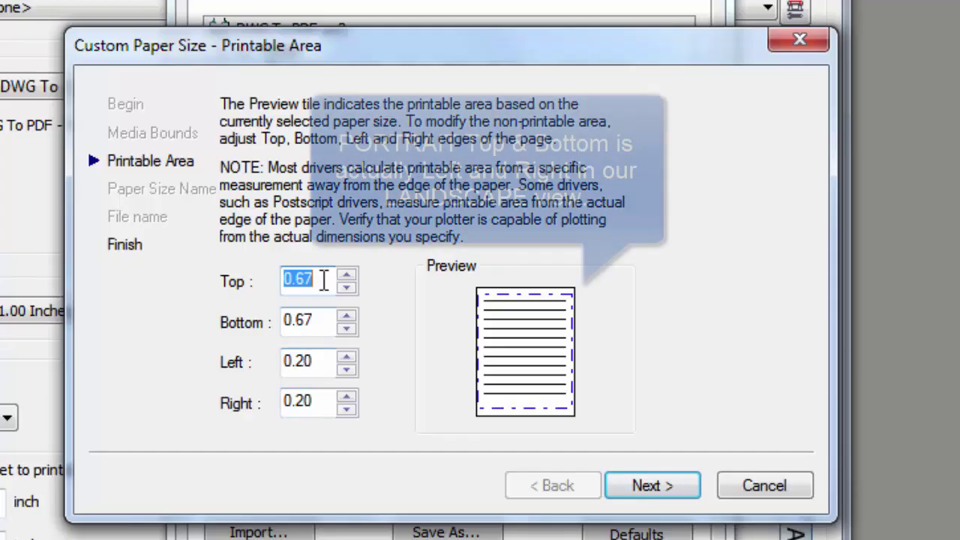
text(.)
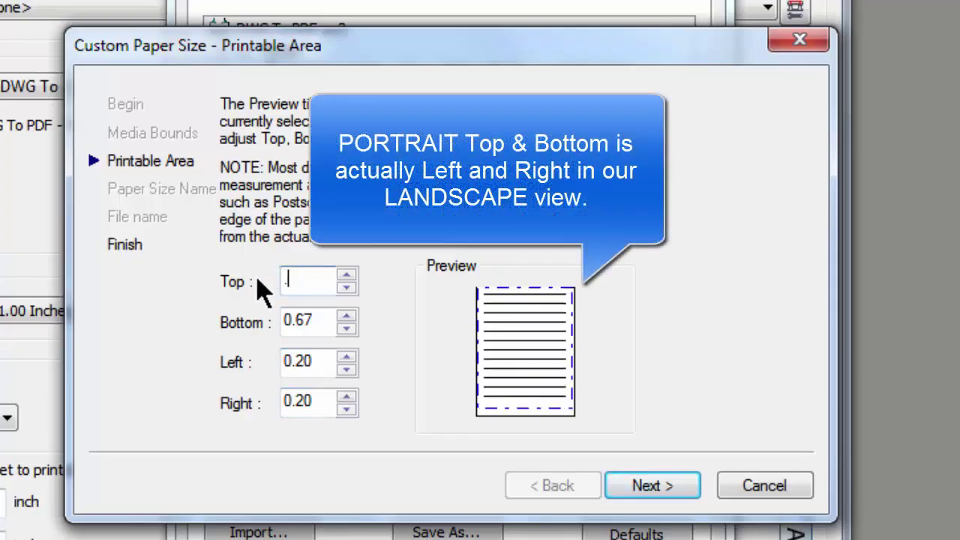
text(20)
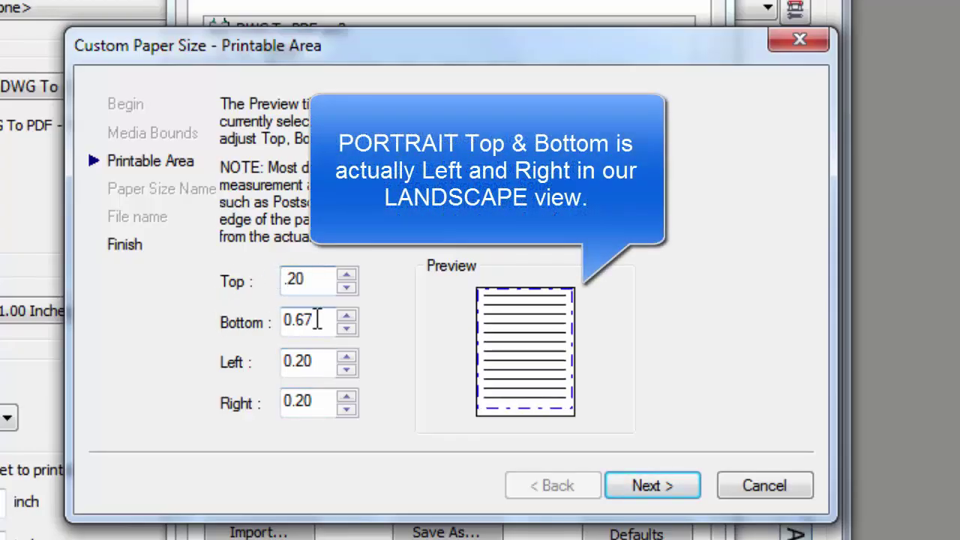
drag(313, 318, 282, 321)
text(0)
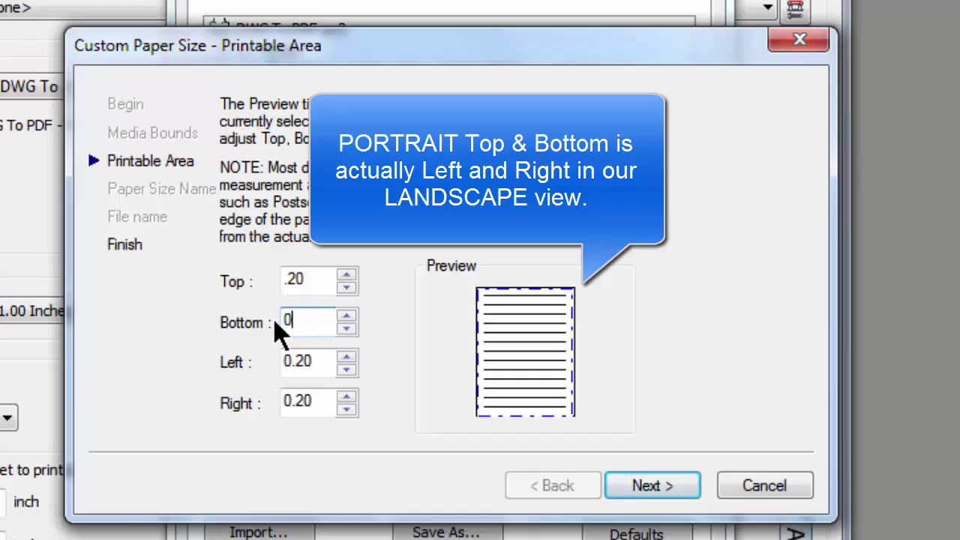
key(BackSpace)
text(.20)
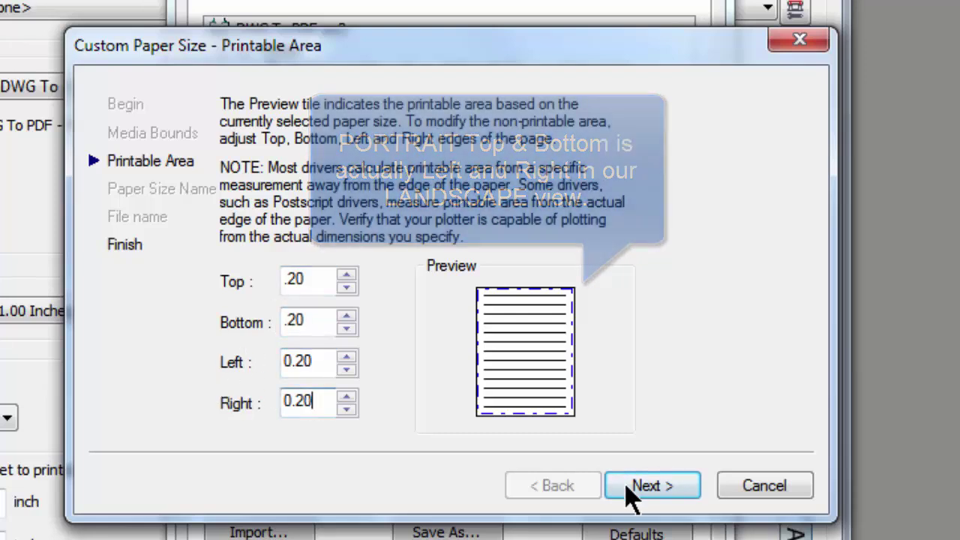
click(647, 495)
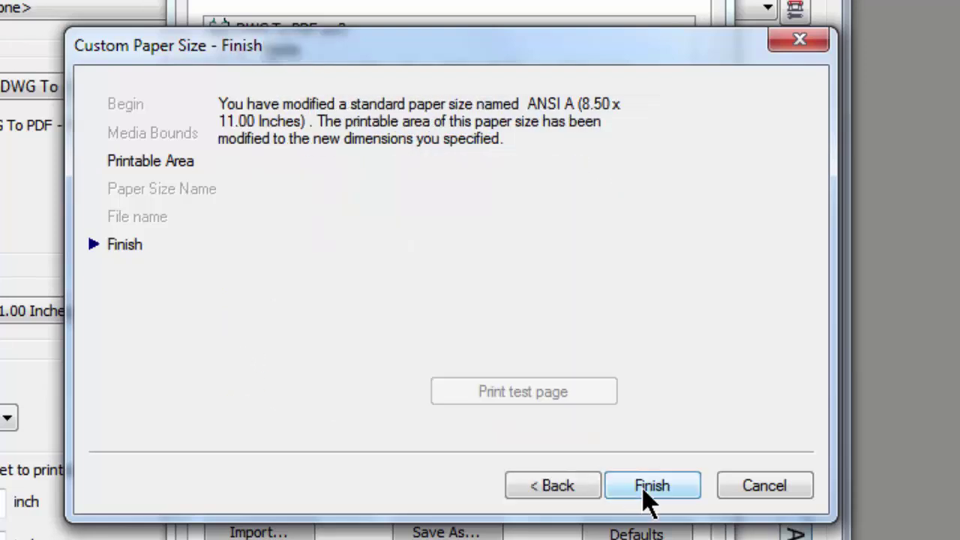
click(644, 489)
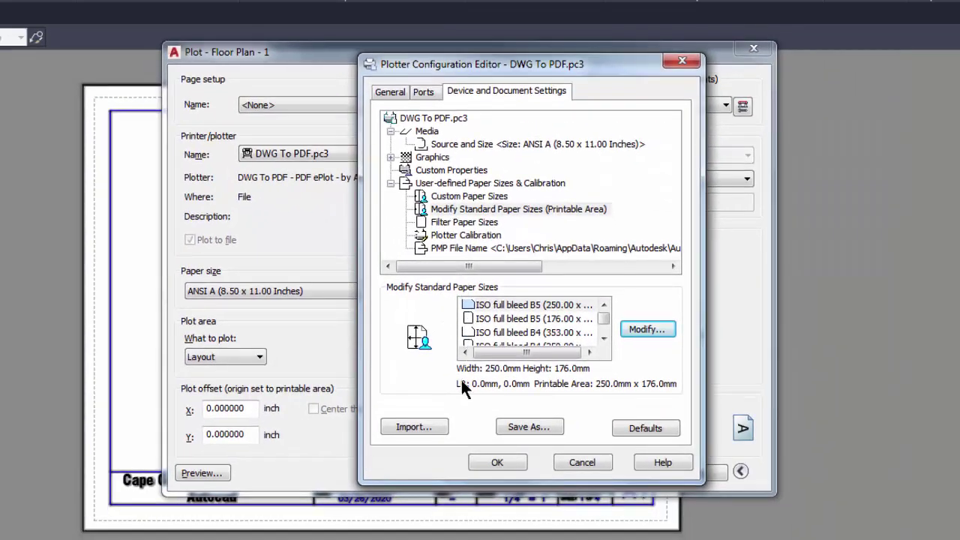
Save the modified plotter configuration back to the DWG To PDF.pc3 file
click(495, 463)
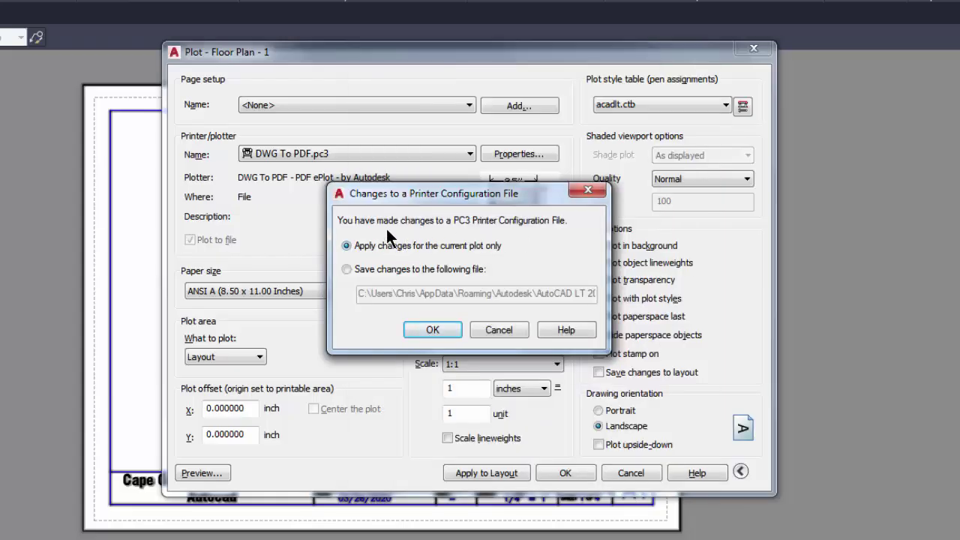
click(346, 267)
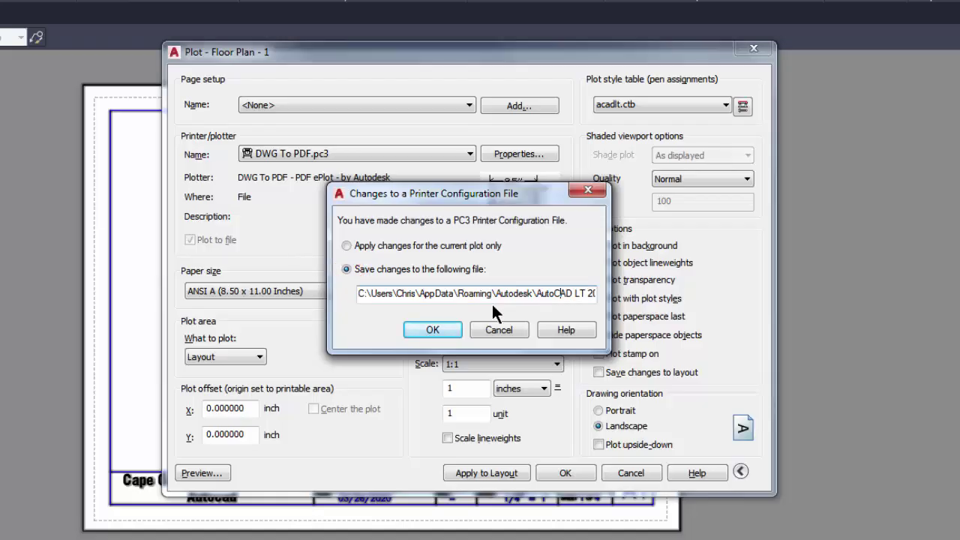
key(End)
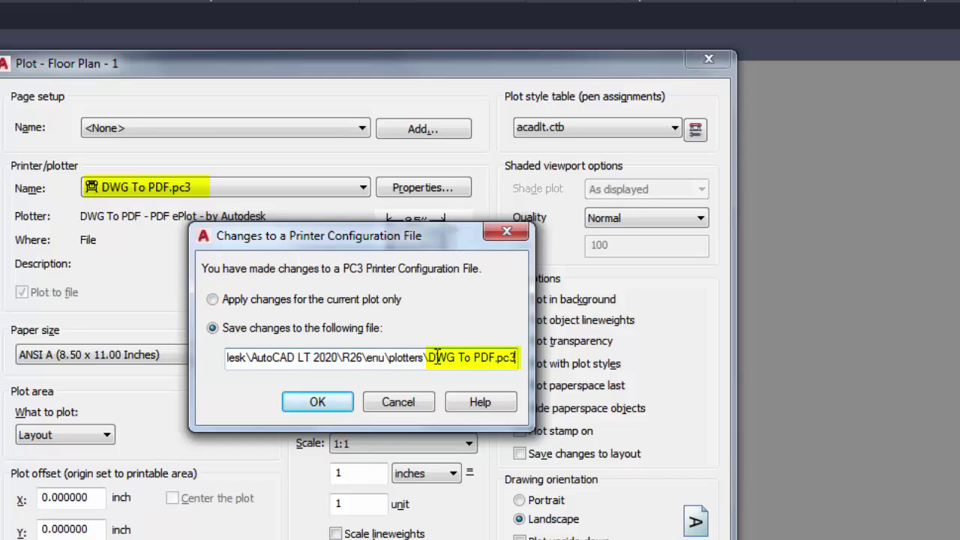
click(325, 401)
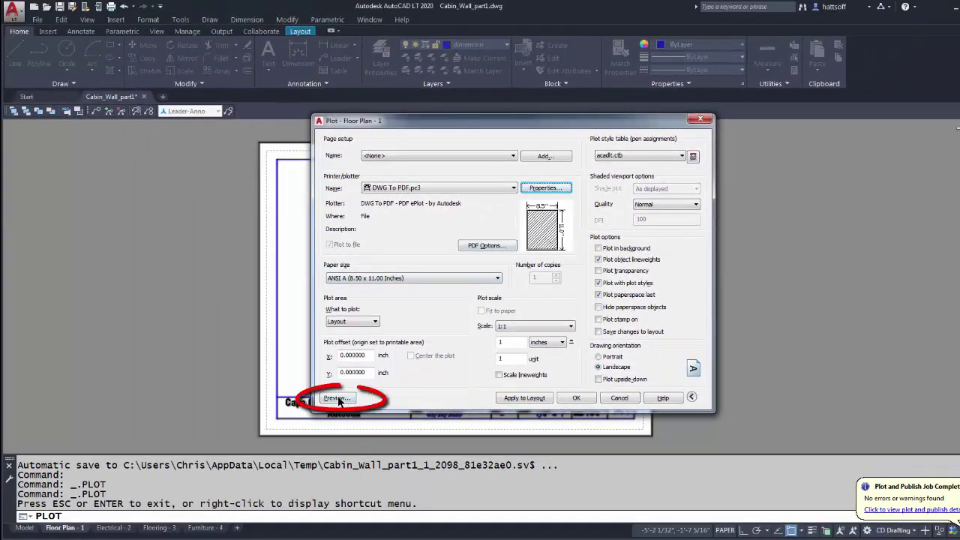
click(337, 399)
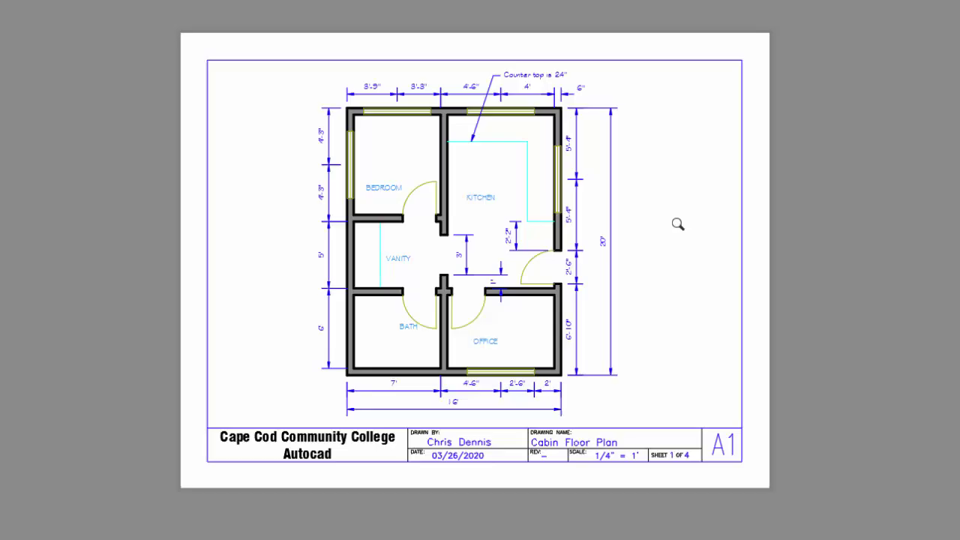
key(Escape)
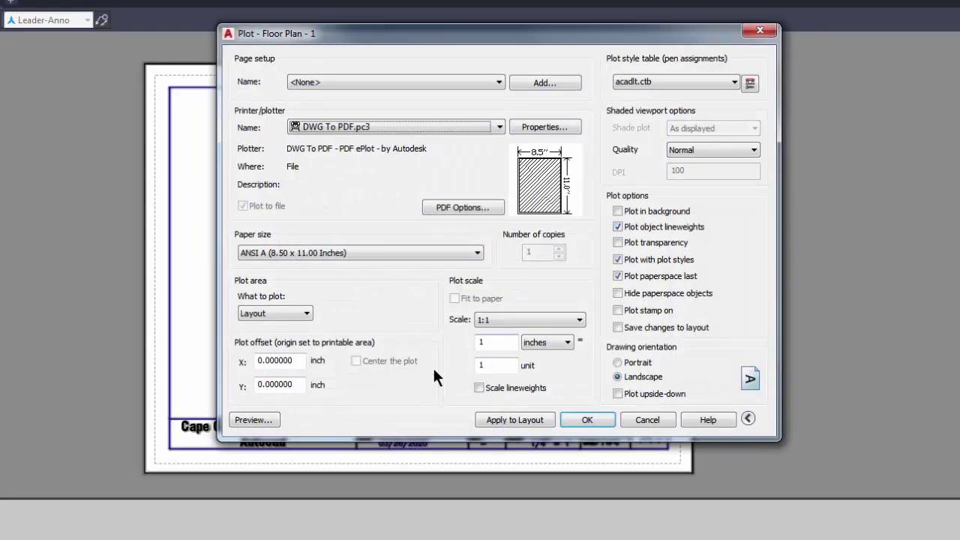
Plot the layout to a PDF named Cabin_Wall_part1-Floor Plan - 2.pdf
click(585, 419)
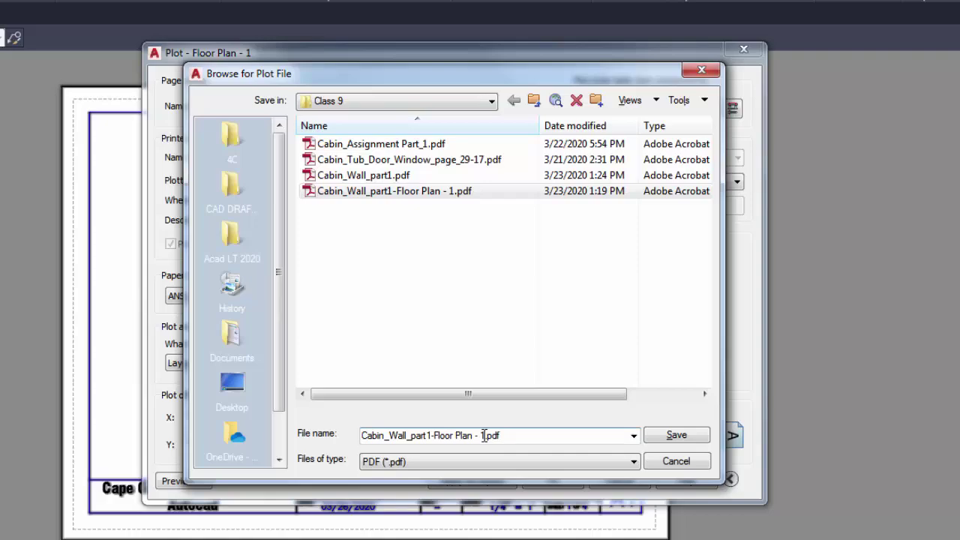
key(BackSpace)
text(2)
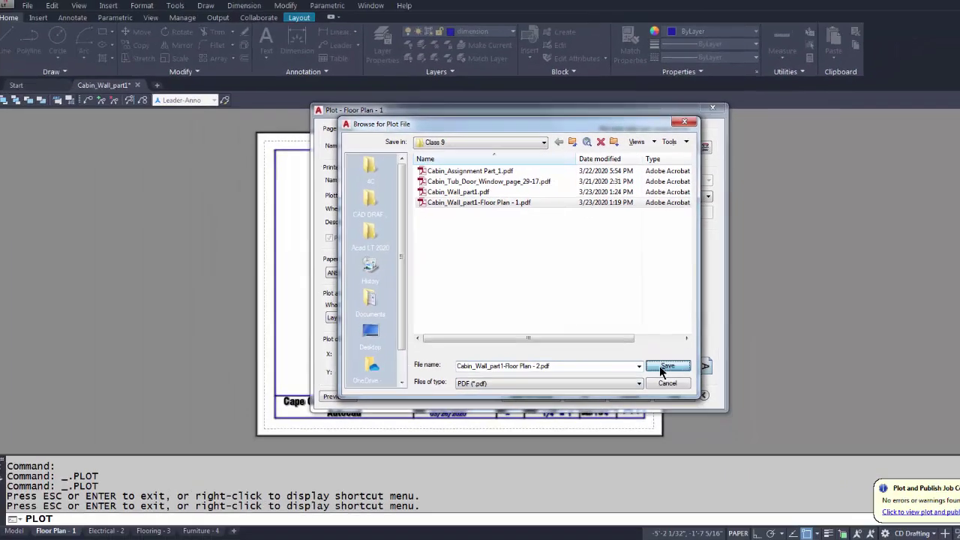
click(673, 401)
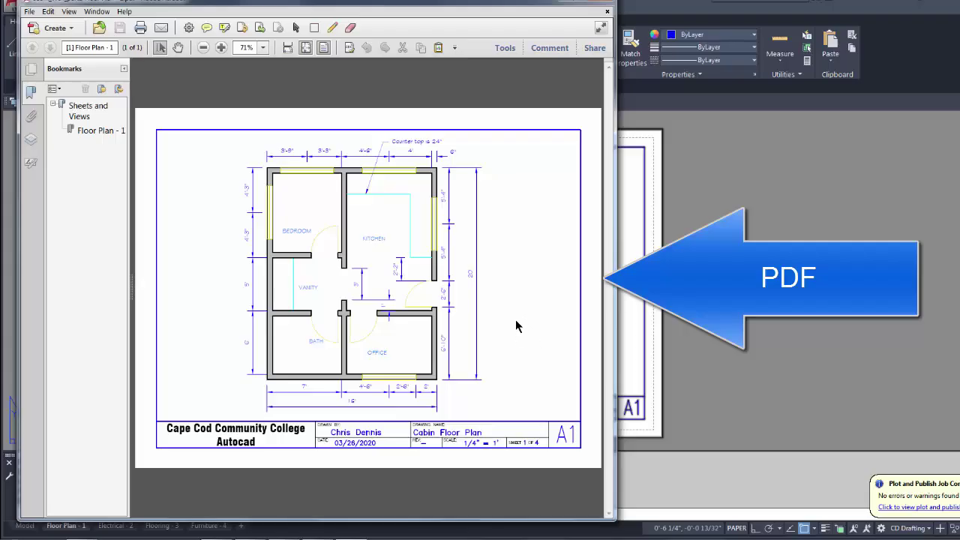
Close the plotted floor plan PDF in Adobe Acrobat
click(600, 3)
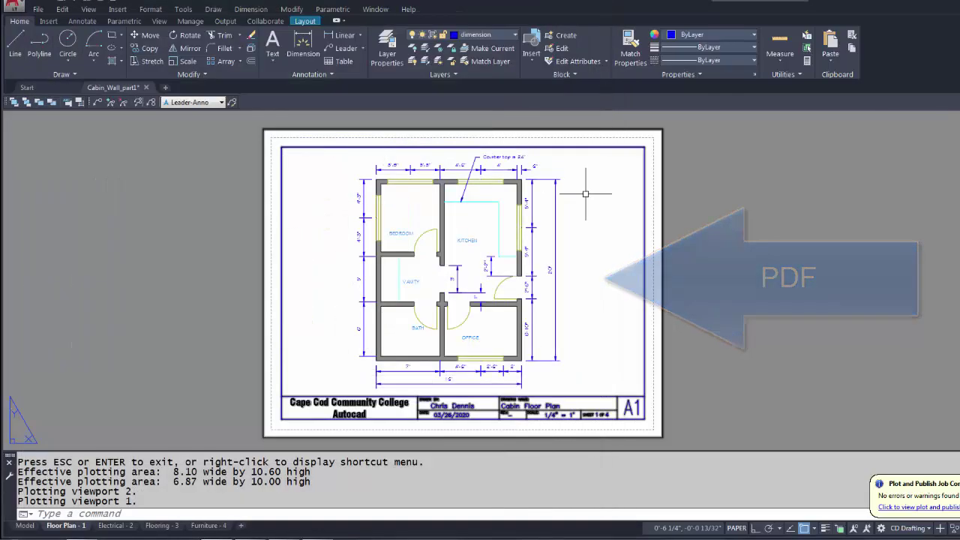